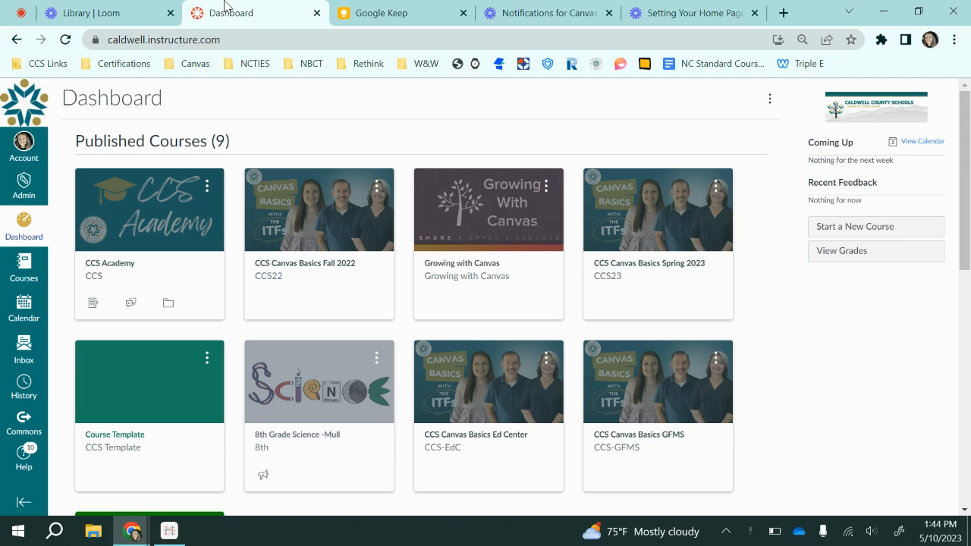
Open the unpublished Sandbox 2 course and go to its Modules page.
scroll(361, 249, "down", 8)
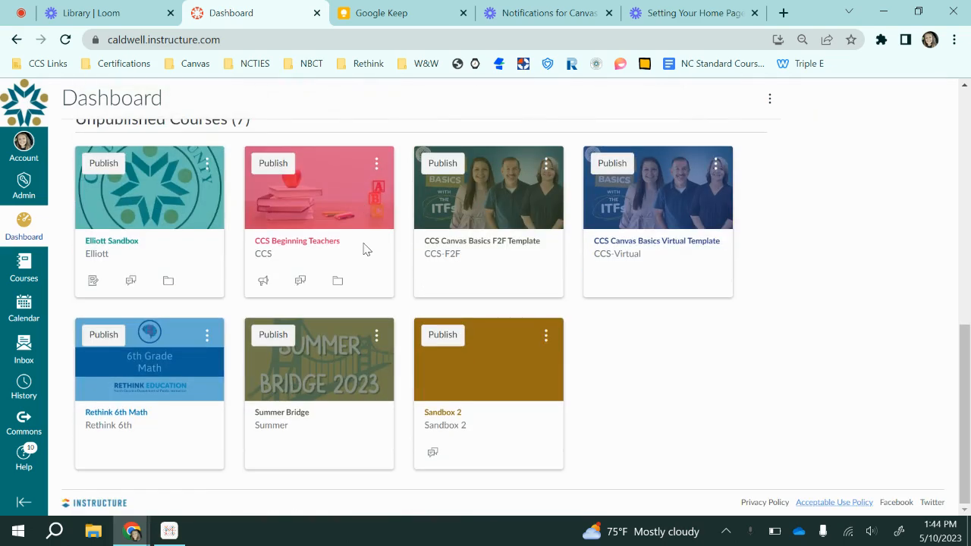
left_click(512, 354)
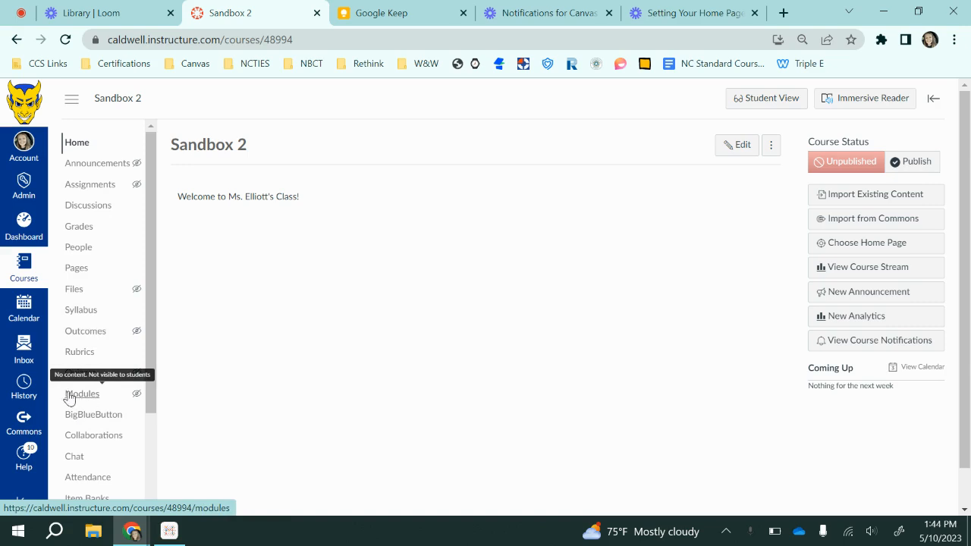
left_click(93, 402)
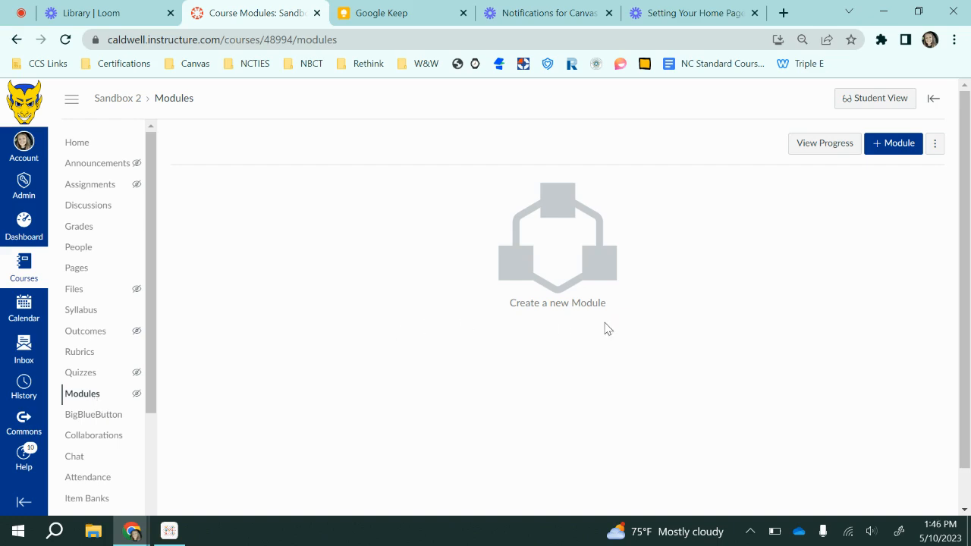
Start a new module in the course and name it "Unit 1".
left_click(901, 151)
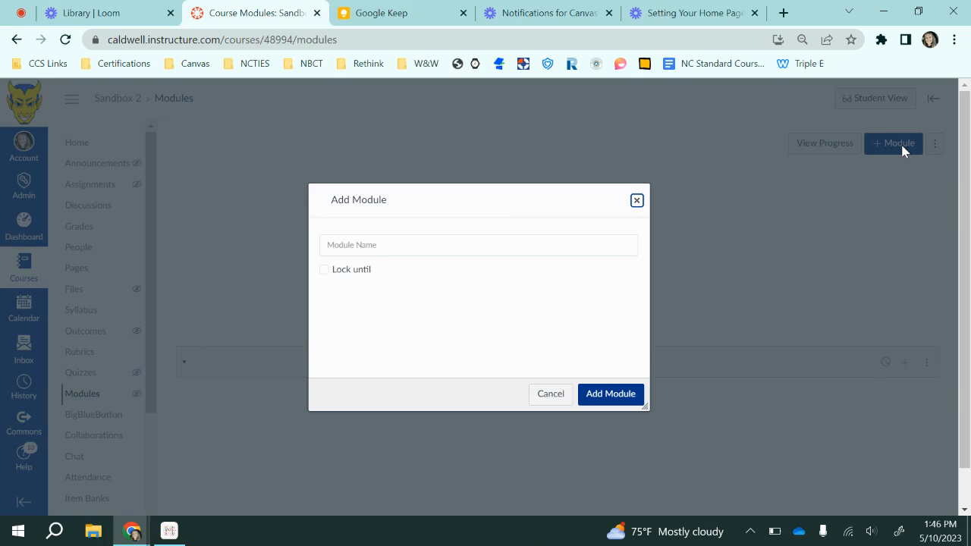
left_click(446, 249)
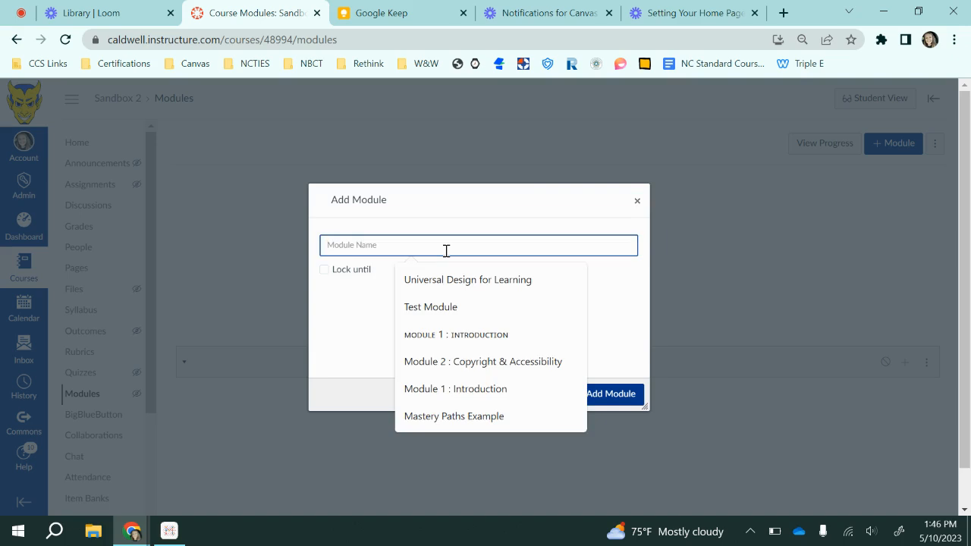
type("Unit 1")
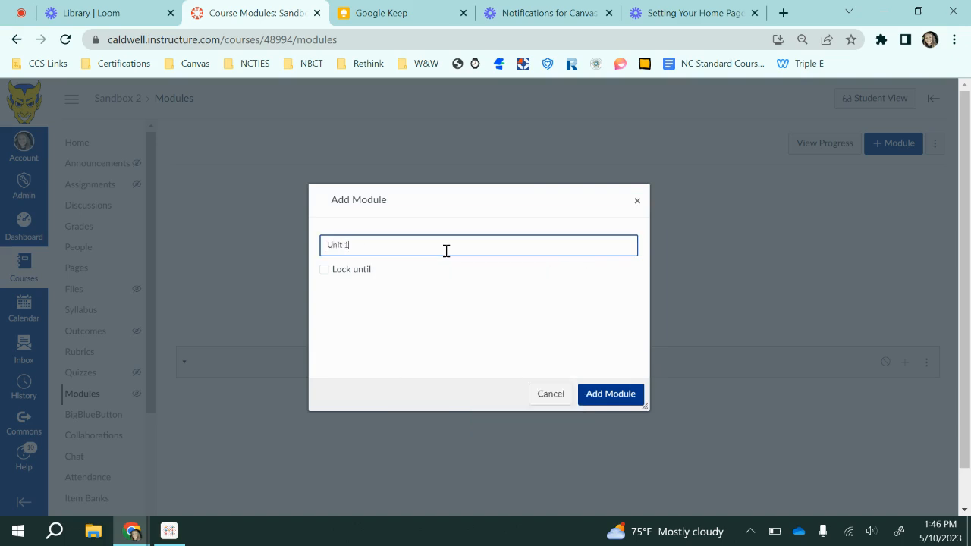
Lock the new module until Sep 5, 2023 and add it to the course.
left_click(344, 271)
left_click(460, 294)
left_click(447, 313)
left_click(447, 312)
left_click(447, 312)
left_click(447, 312)
left_click(329, 313)
left_click(447, 312)
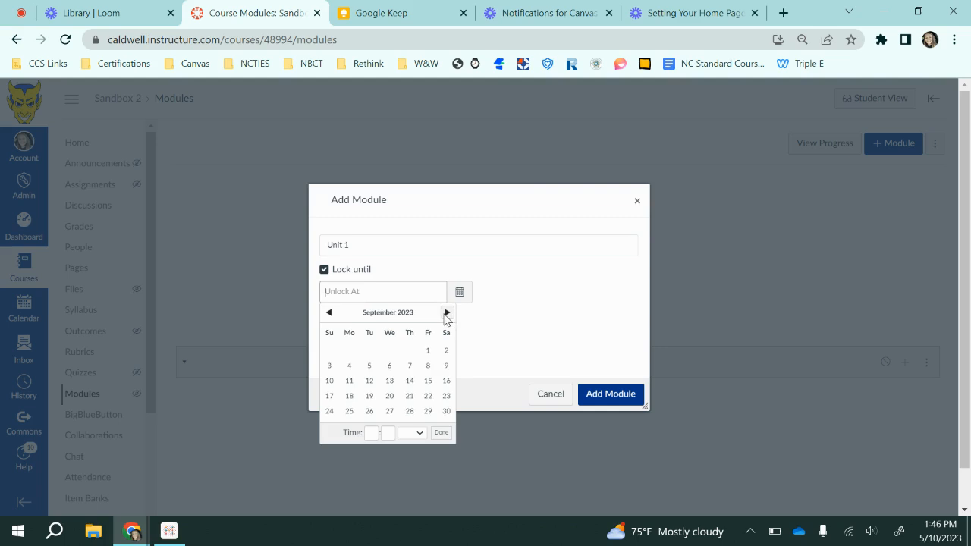
left_click(369, 365)
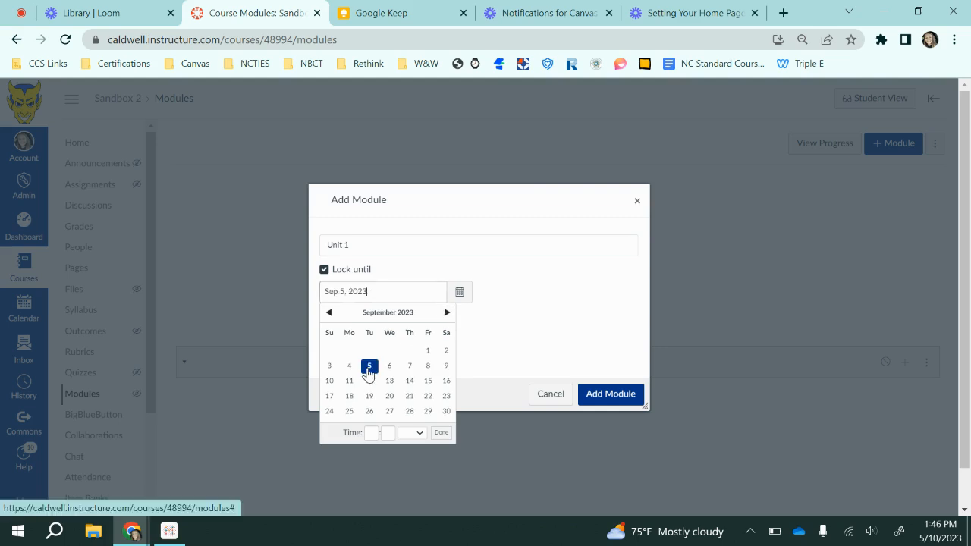
left_click(507, 343)
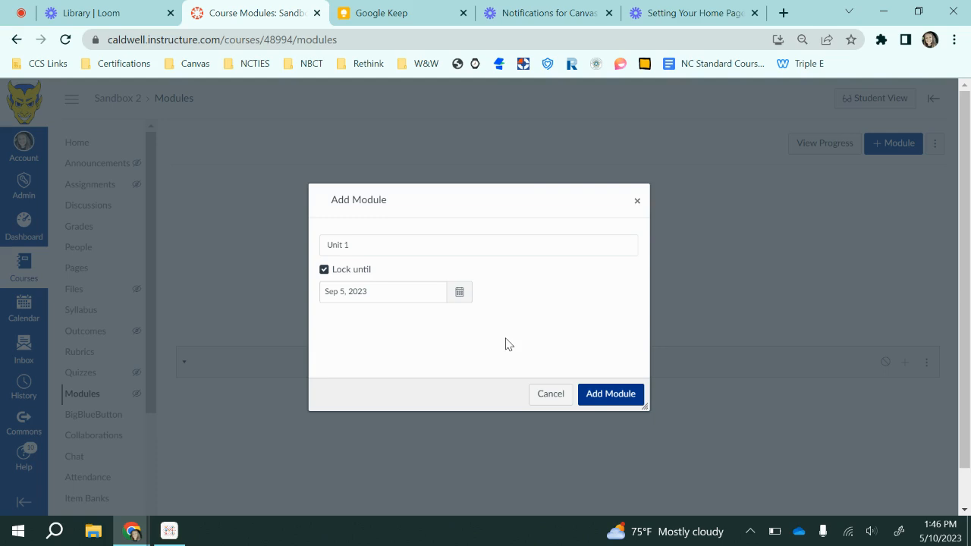
left_click(623, 402)
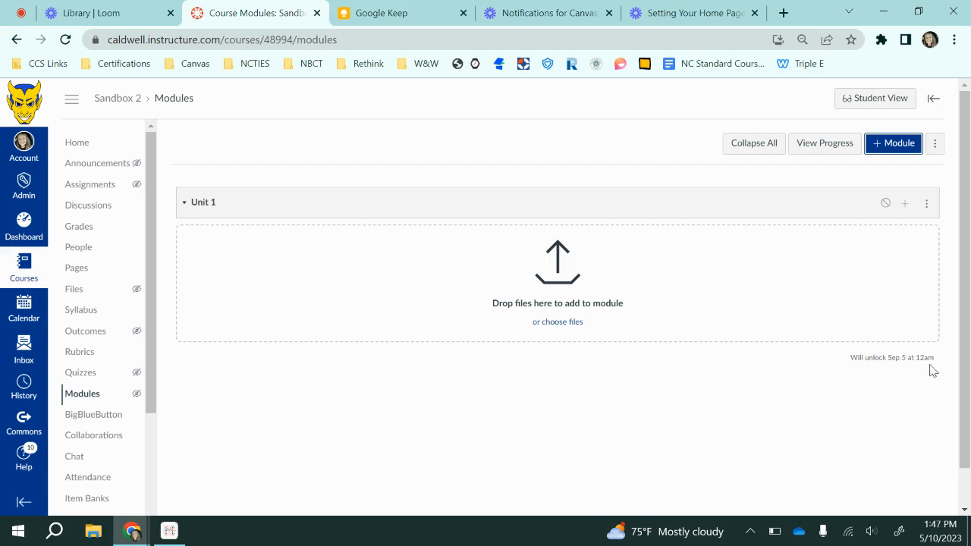
left_click_drag(843, 362, 948, 354)
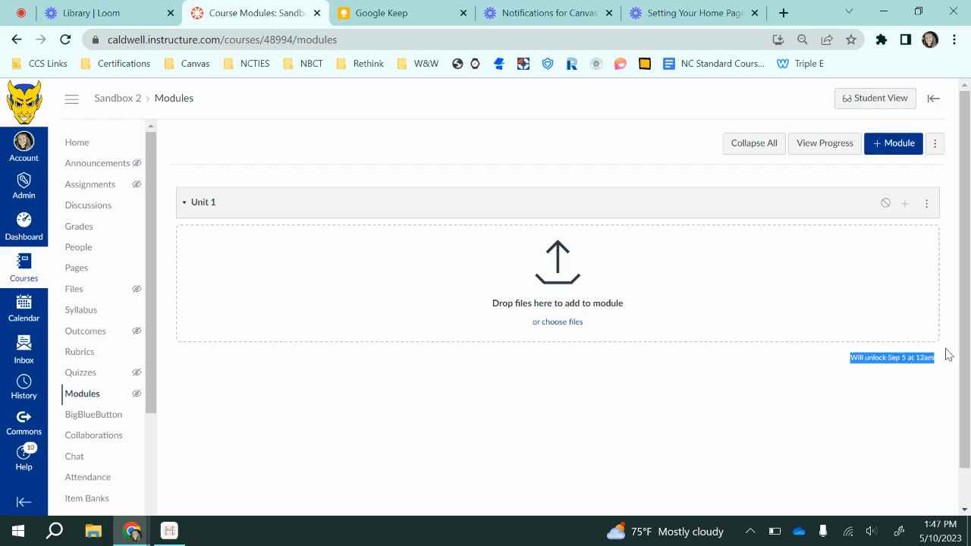
left_click(869, 388)
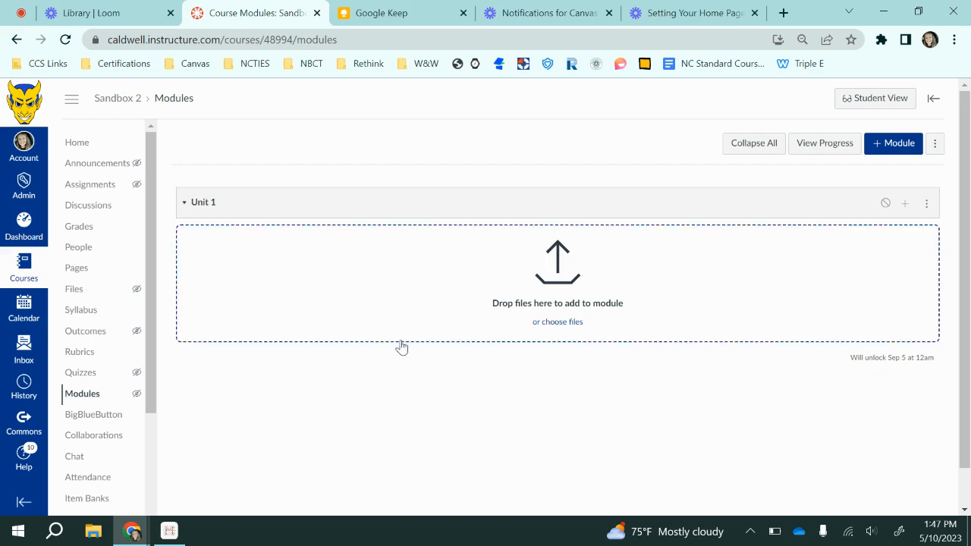
Try a number 1 emoji after the Unit 1 module's name, remove it and save the module settings.
left_click(925, 210)
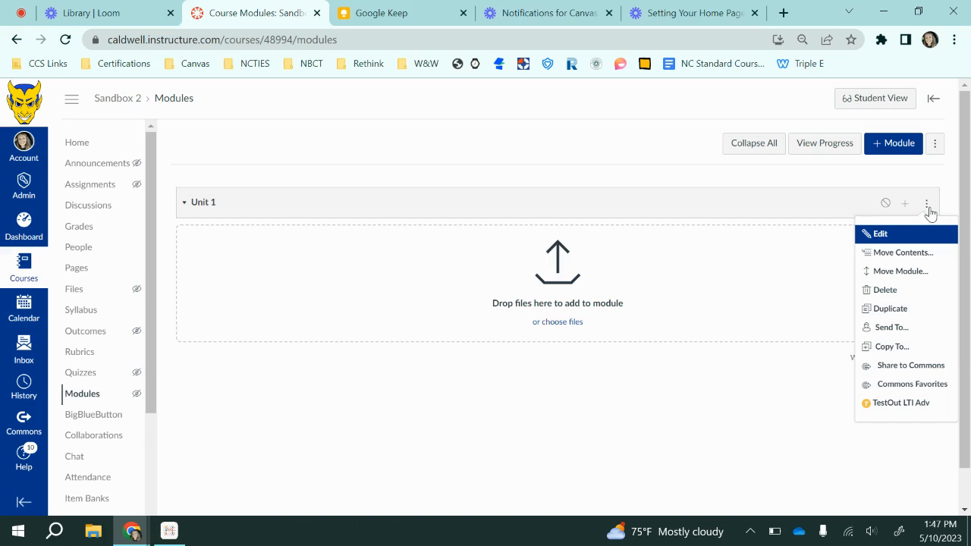
left_click(898, 239)
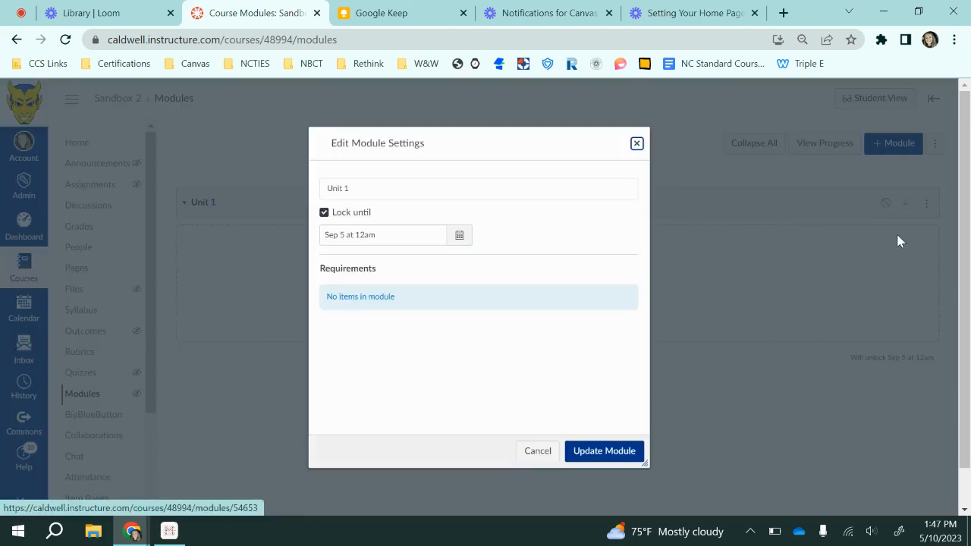
left_click(450, 192)
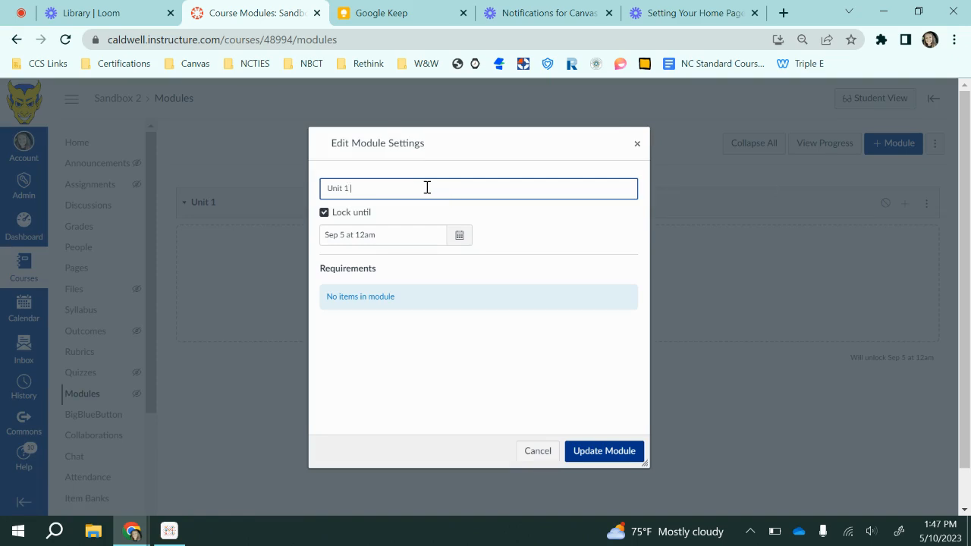
right_click(377, 190)
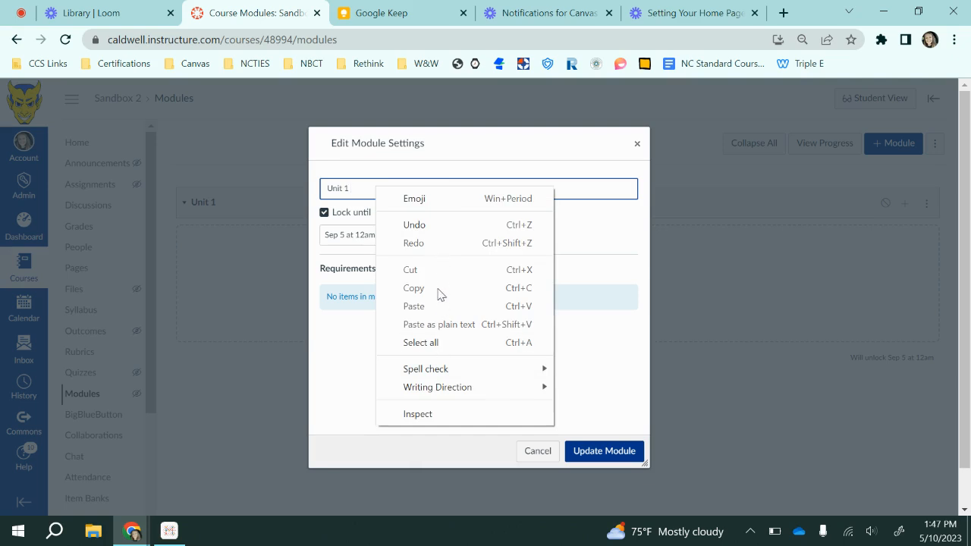
left_click(437, 200)
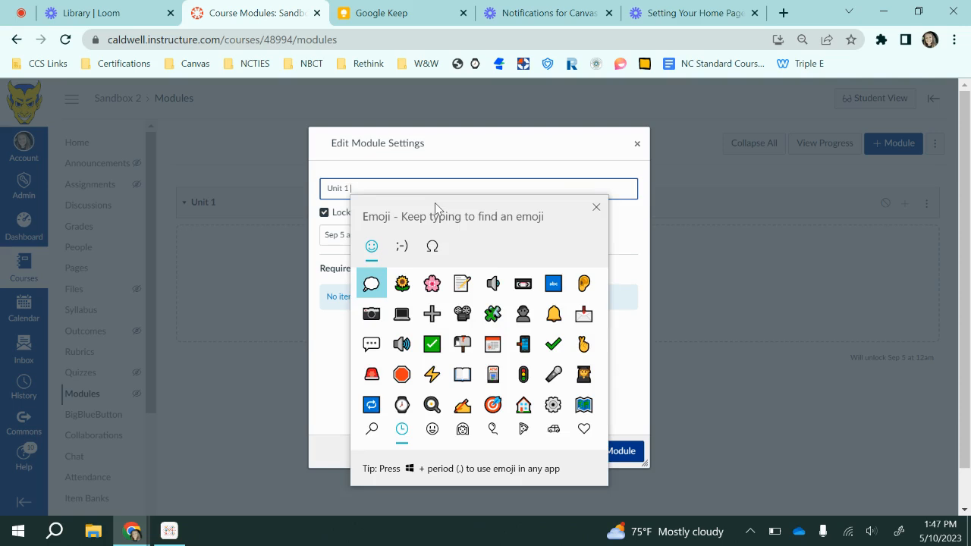
type("one")
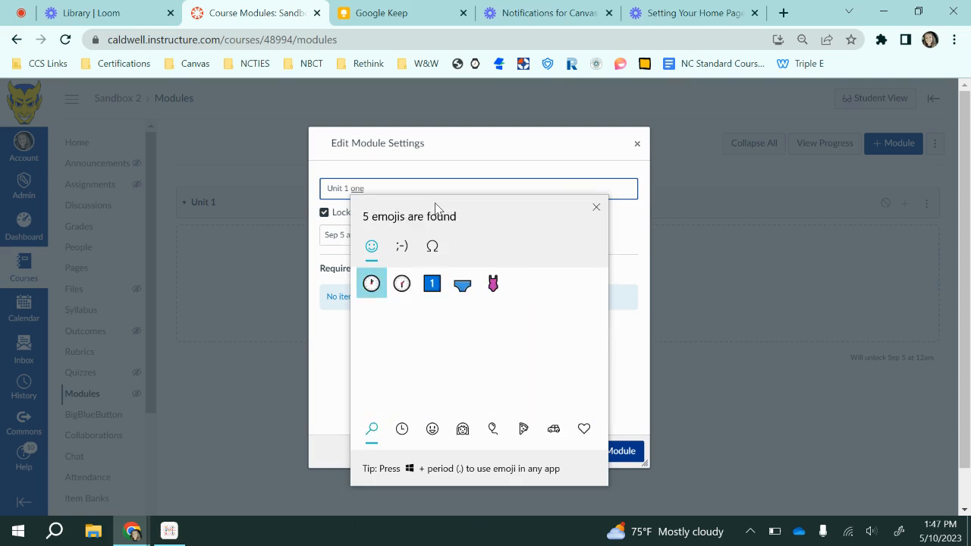
left_click(436, 282)
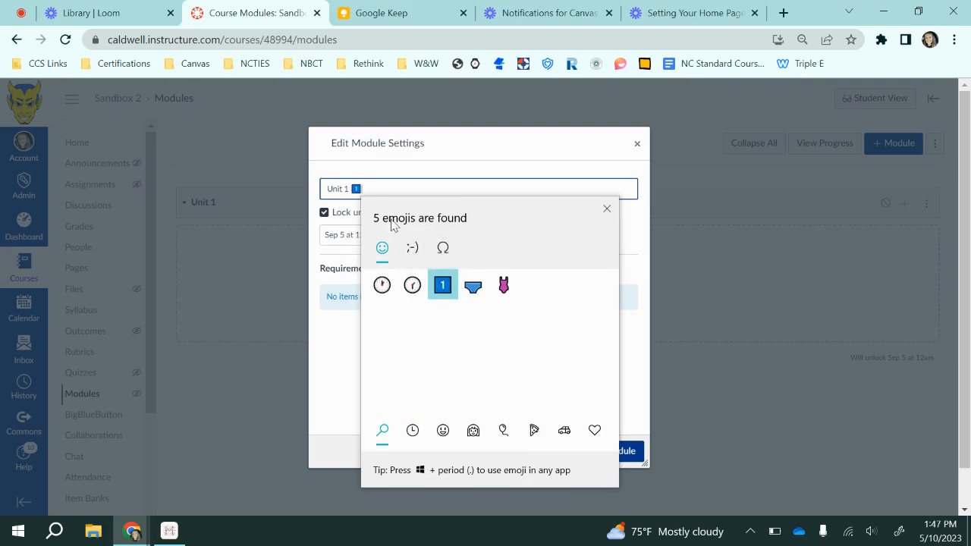
left_click(379, 192)
key("BackSpace")
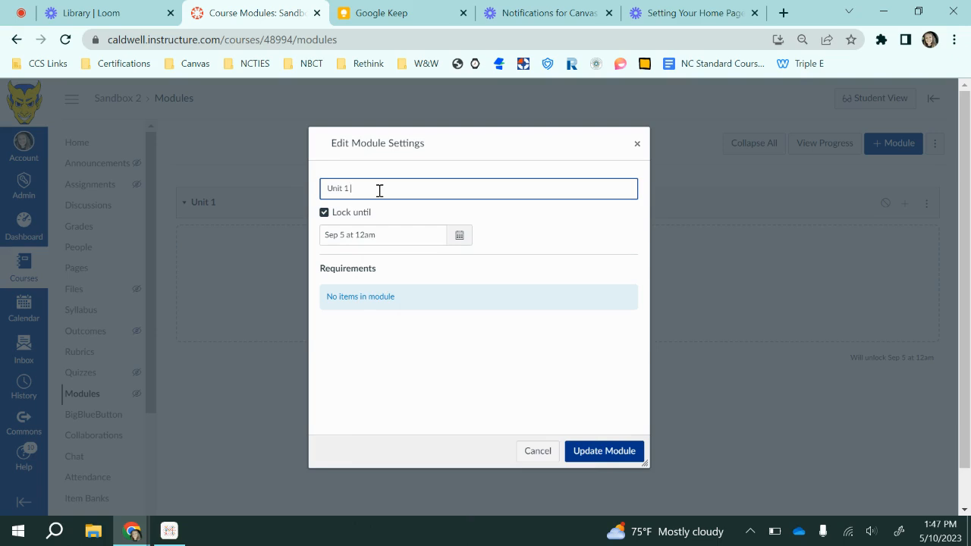
left_click(585, 455)
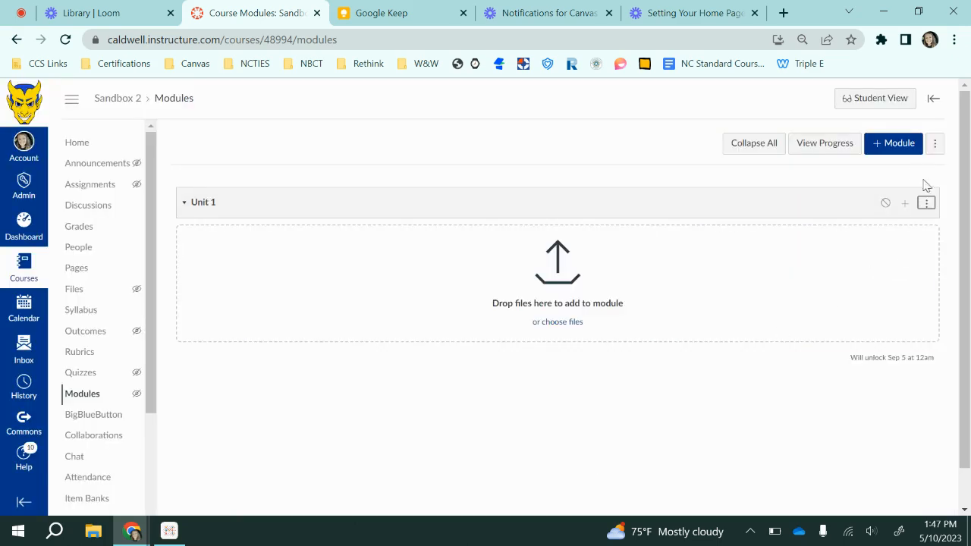
Add a second module named "Week 1 Aug 28th - 31st" without a lock date.
left_click(893, 146)
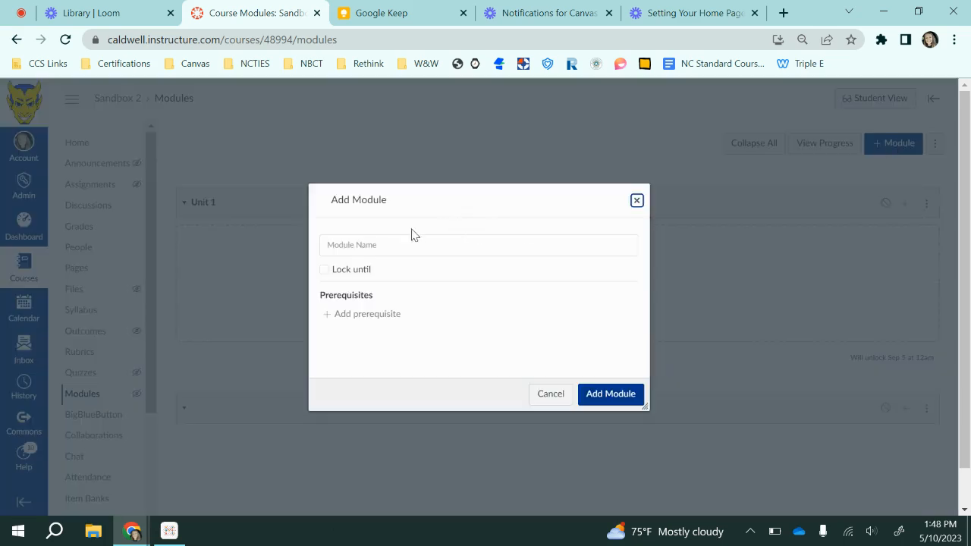
left_click(359, 245)
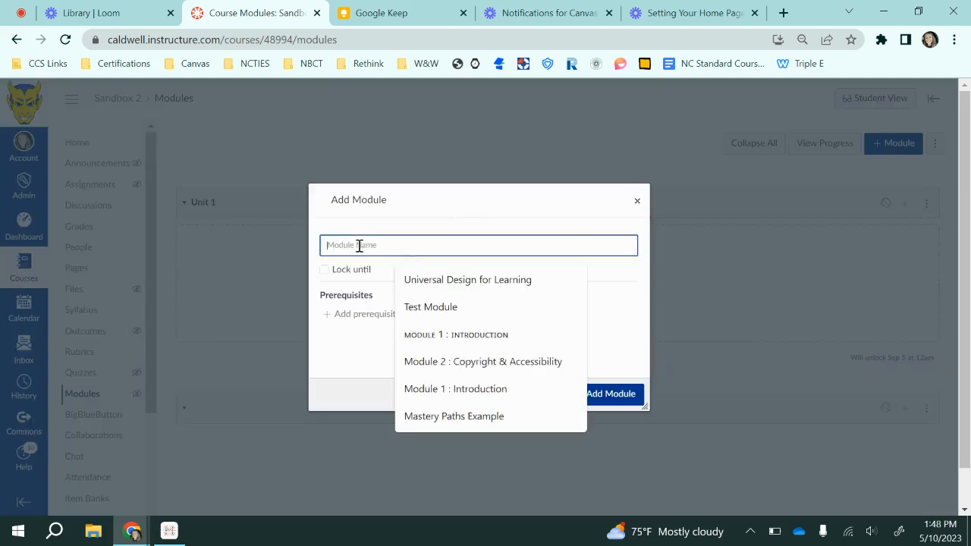
type("W")
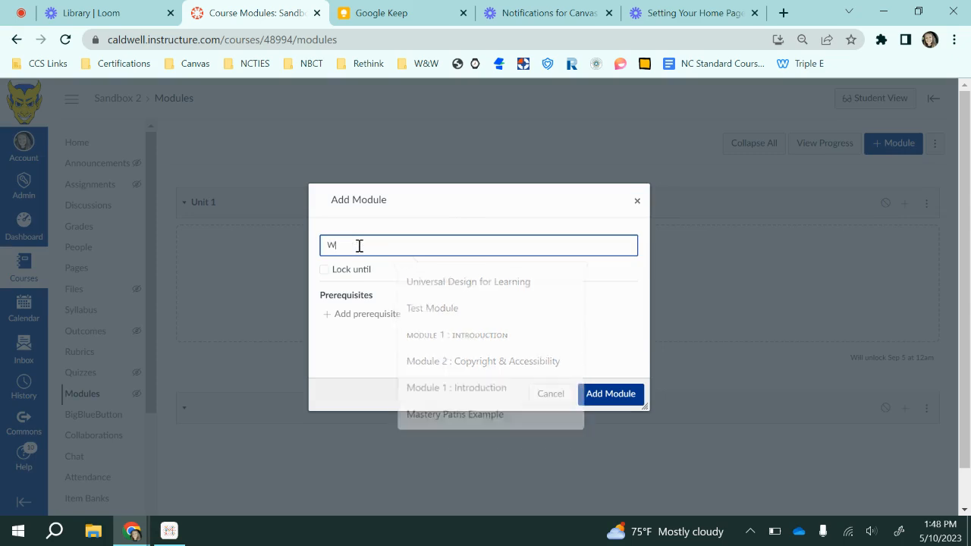
type("eek 1 Aug ")
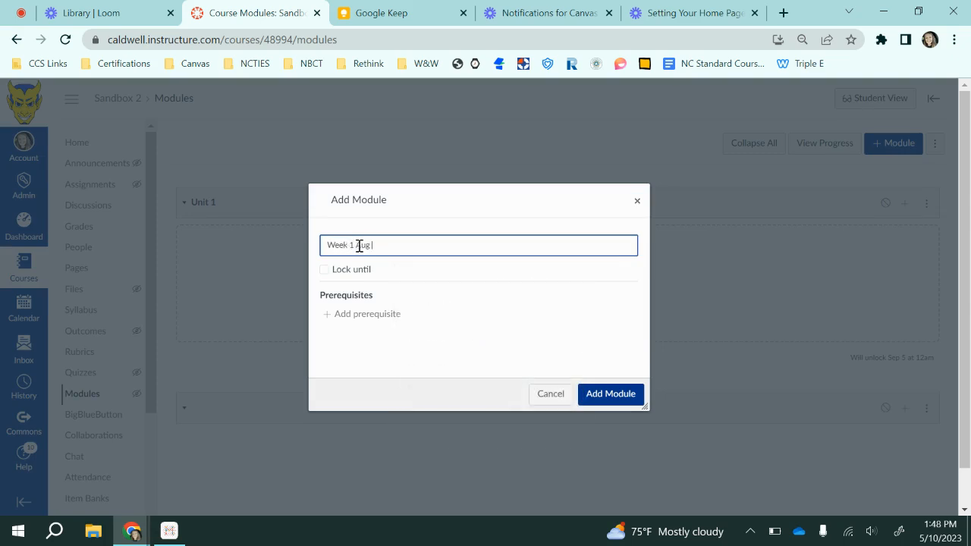
type("28th - 31st")
left_click(625, 398)
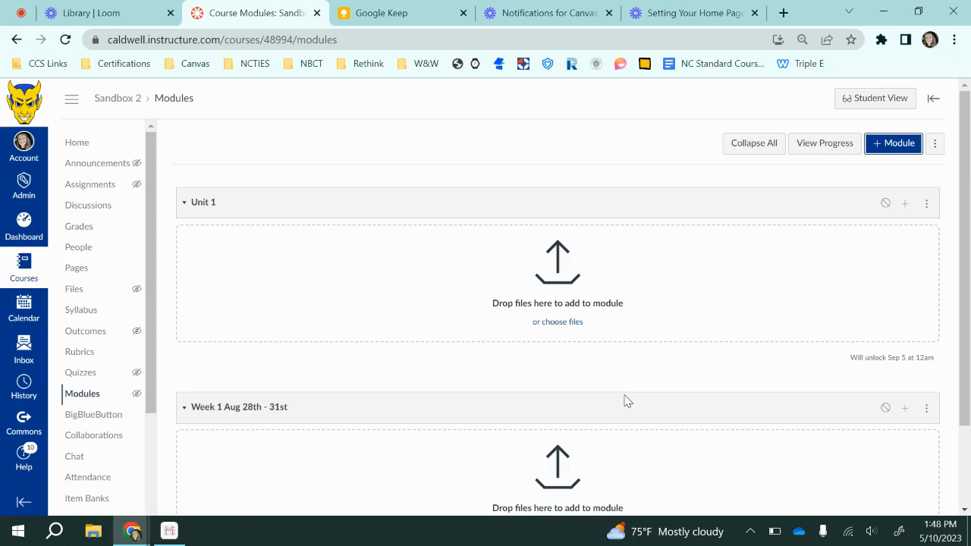
Set Unit 1 as a prerequisite of the Week 1 Aug 28th - 31st module and save its settings.
scroll(628, 401, "down", 2)
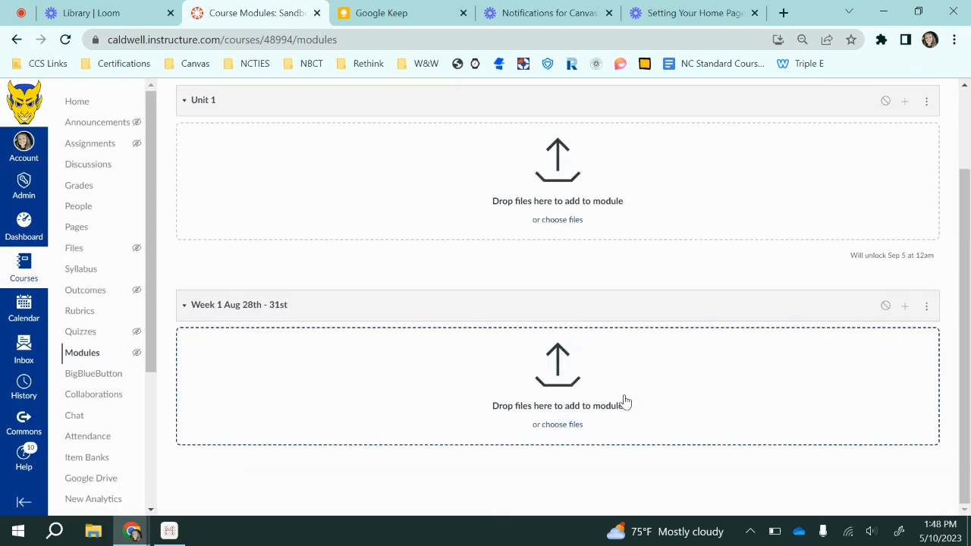
left_click(925, 310)
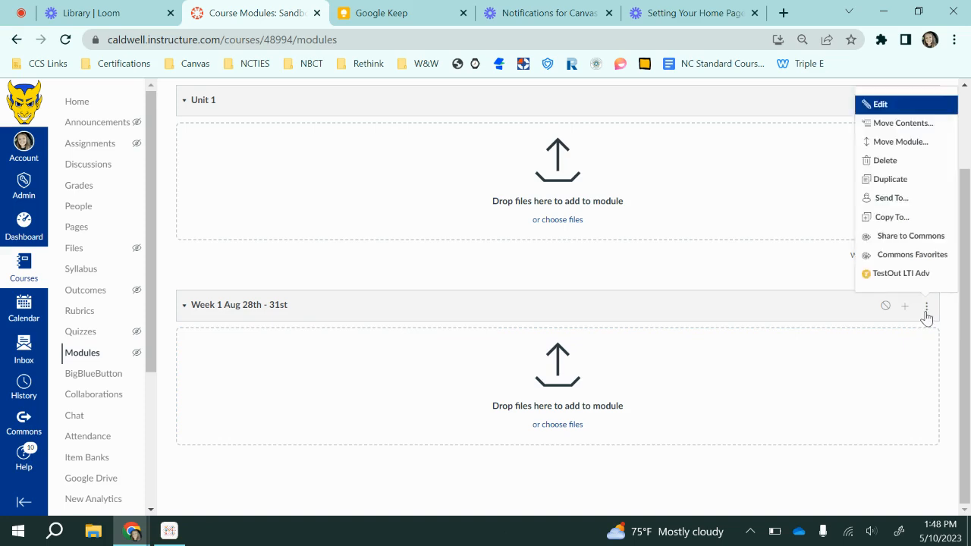
left_click(902, 106)
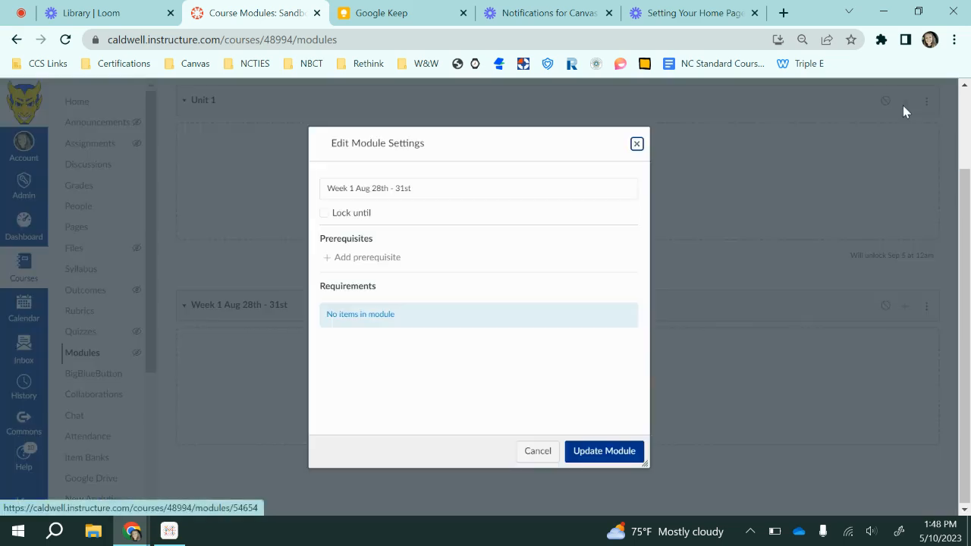
left_click(357, 258)
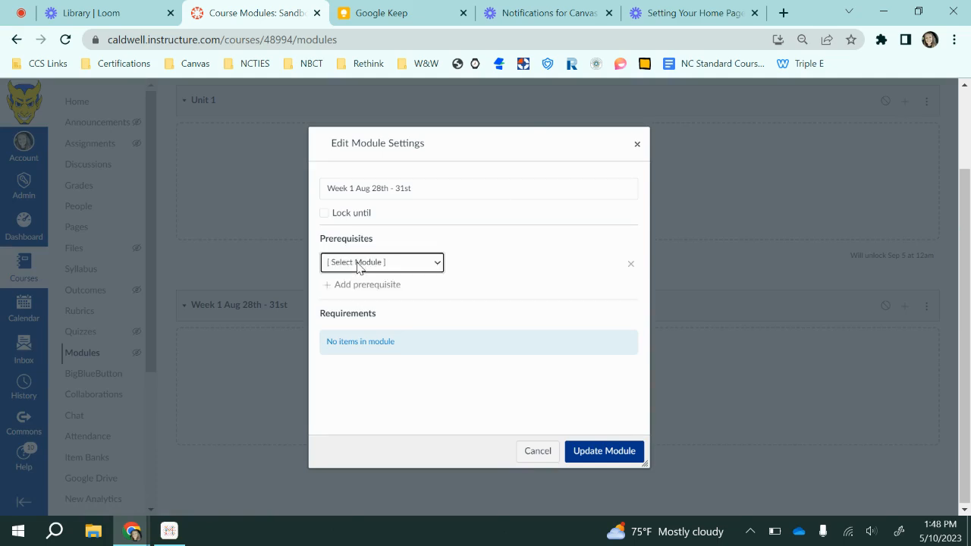
left_click(430, 270)
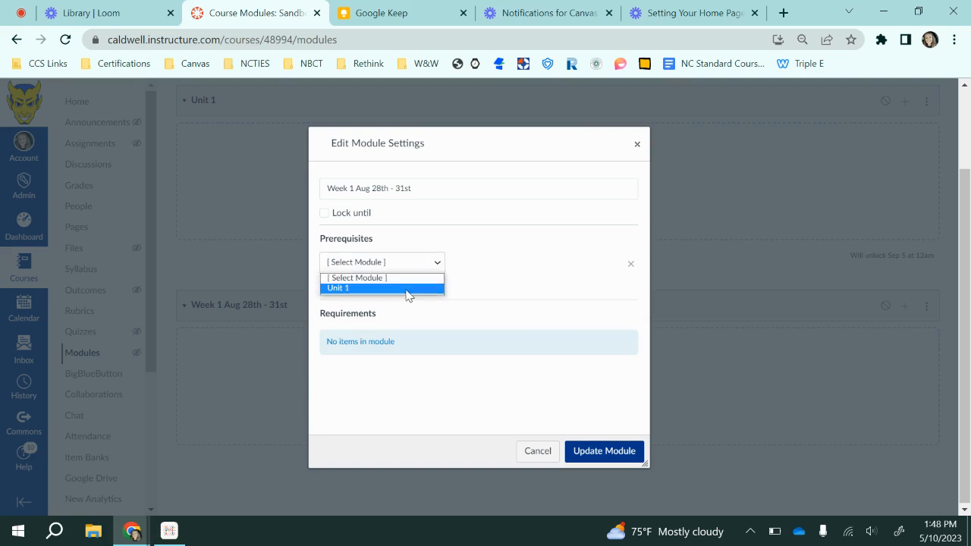
left_click(408, 289)
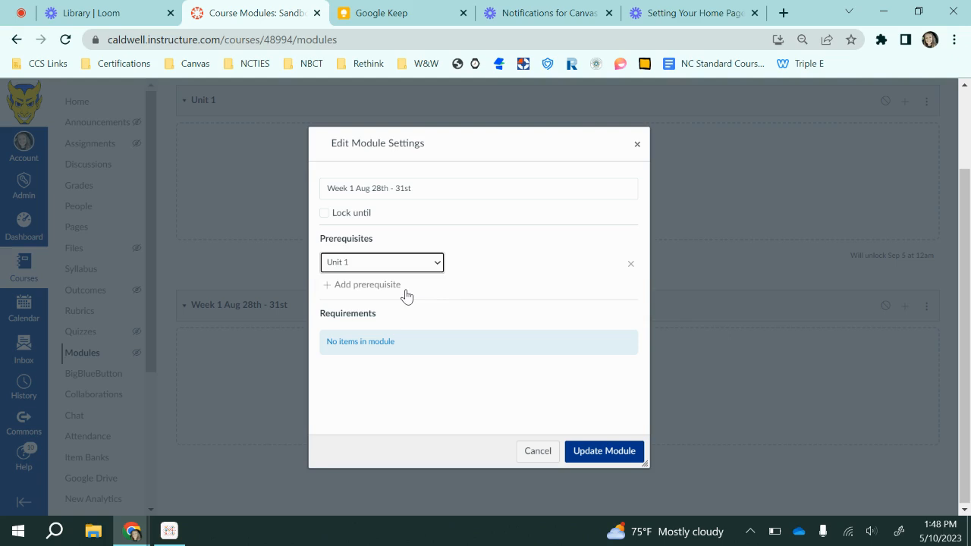
left_click(619, 460)
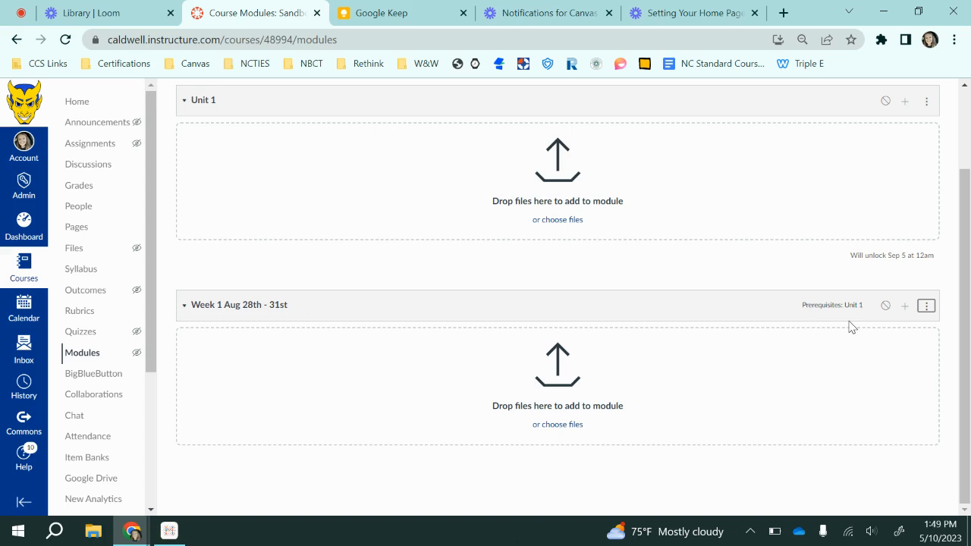
Publish the Unit 1 module and unpublish it again.
left_click(887, 106)
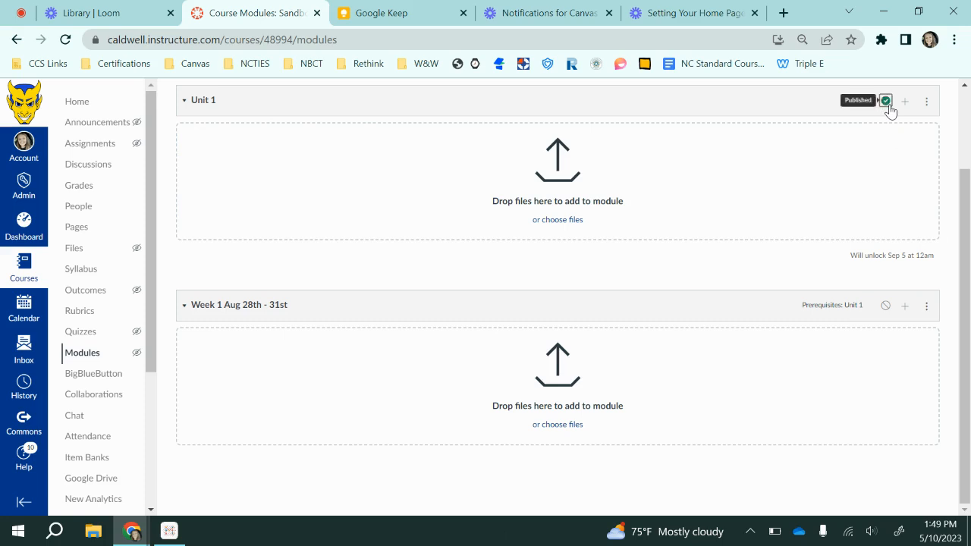
left_click(887, 105)
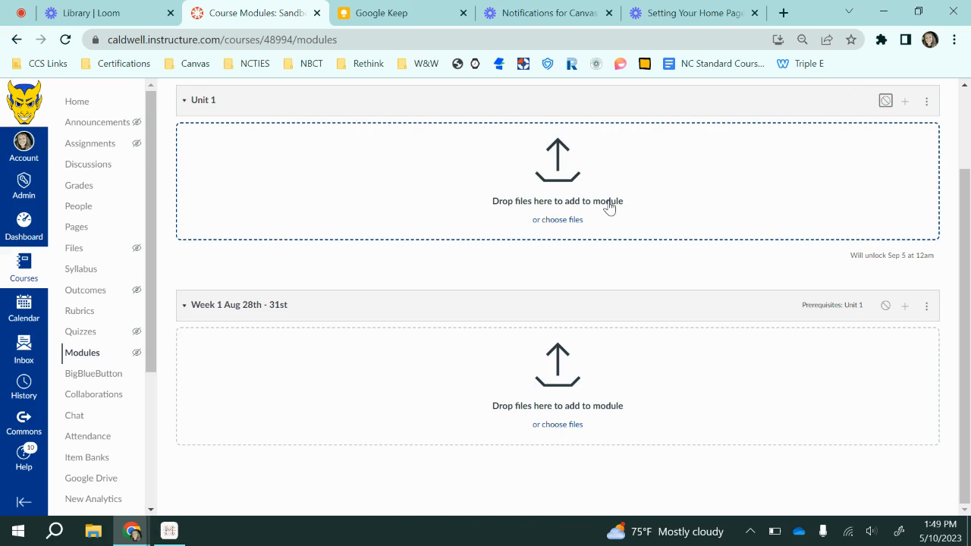
Add a newly created assignment named "Assignment 1" to the Unit 1 module without indentation.
left_click(903, 103)
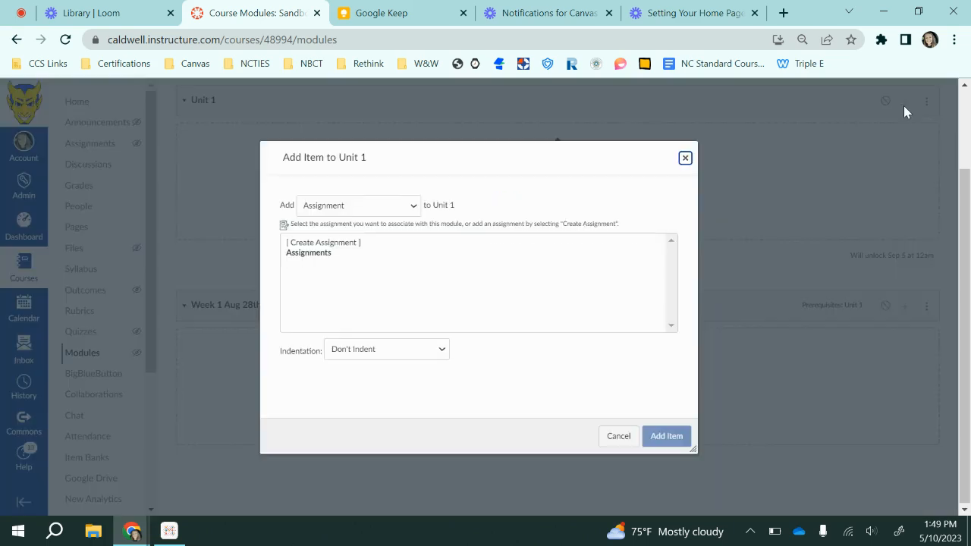
left_click(343, 205)
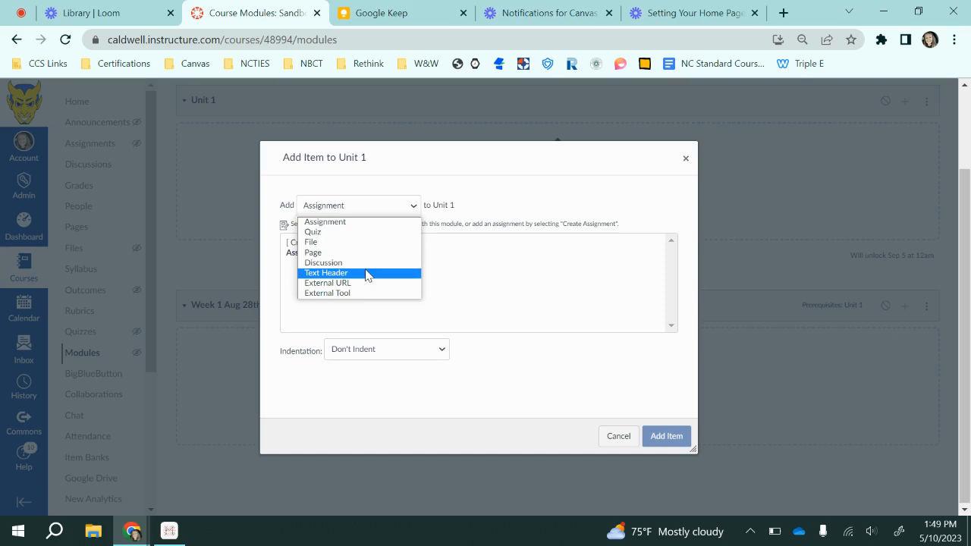
left_click(499, 199)
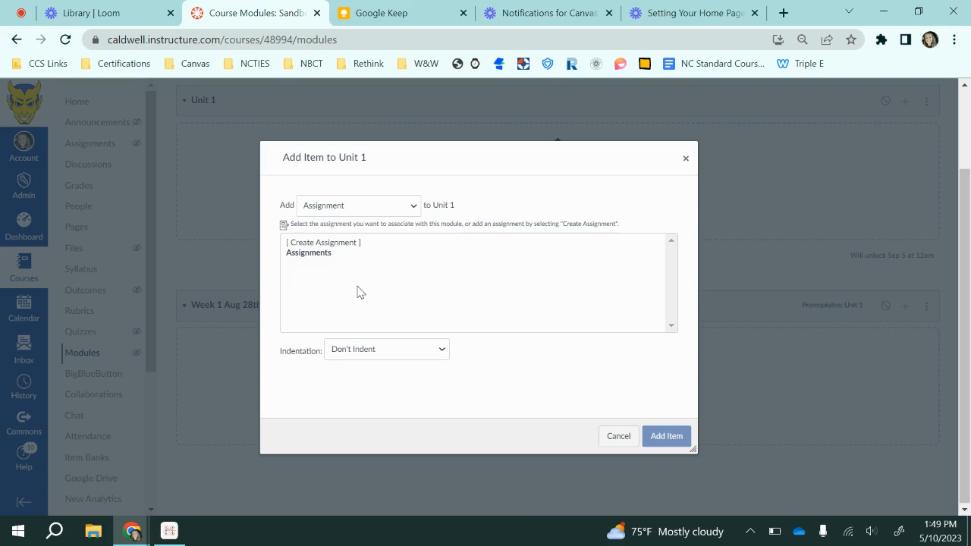
left_click(343, 244)
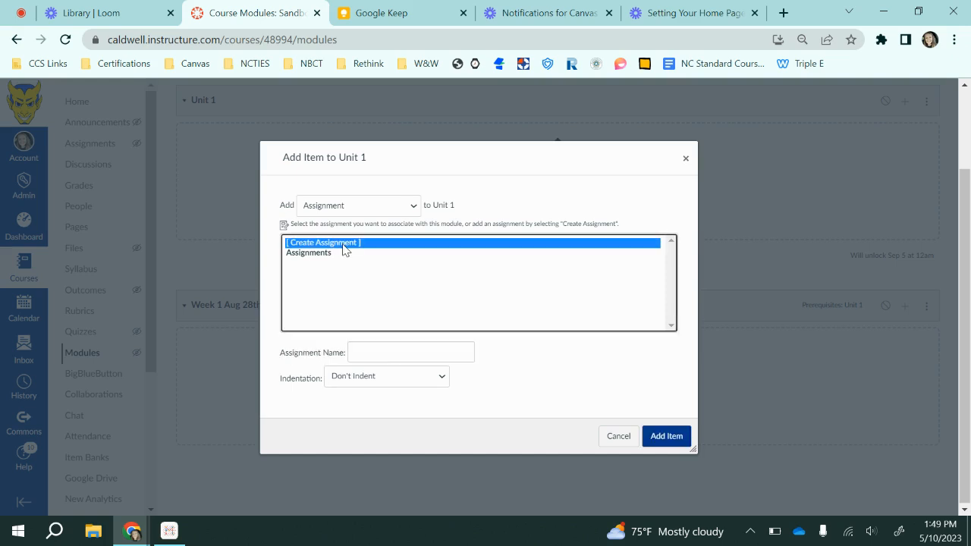
left_click(379, 352)
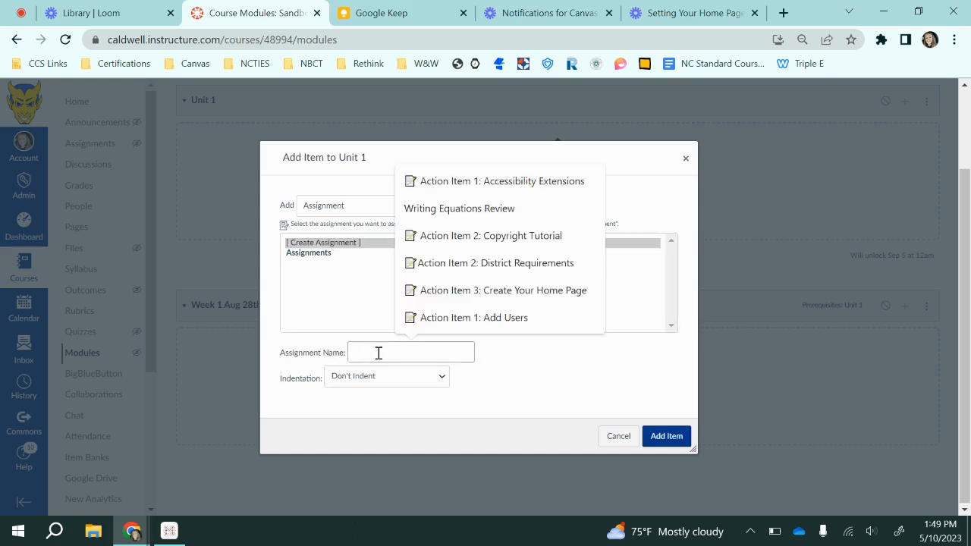
type("Assignment 1")
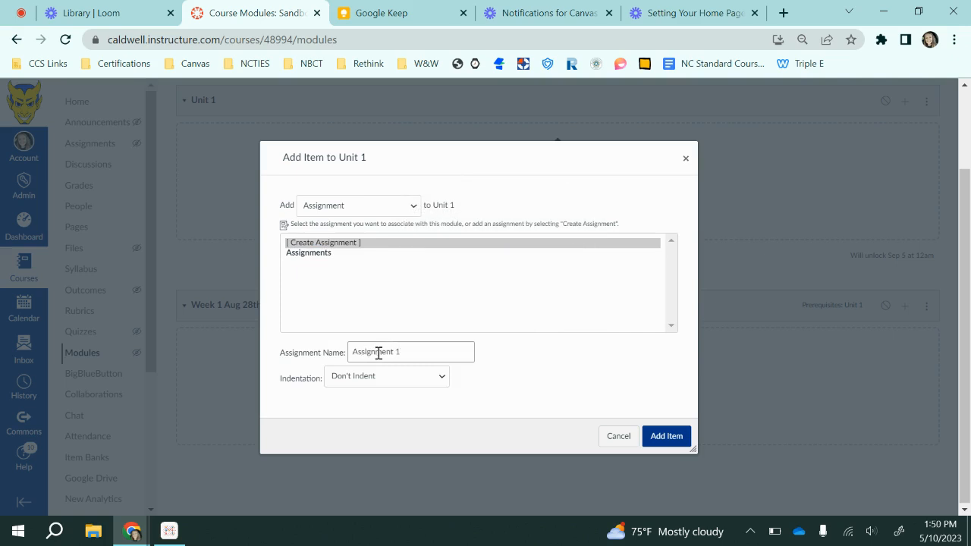
left_click(375, 379)
left_click(403, 383)
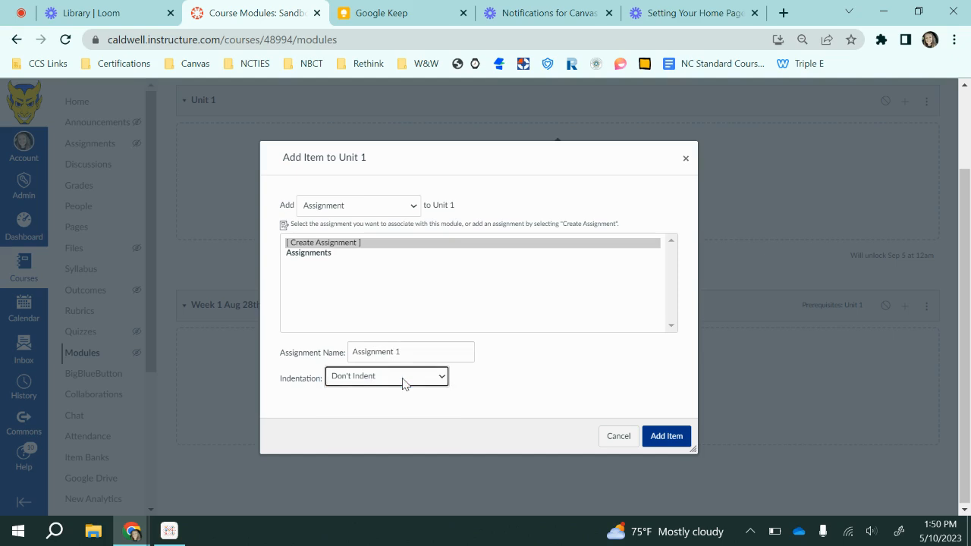
left_click(659, 440)
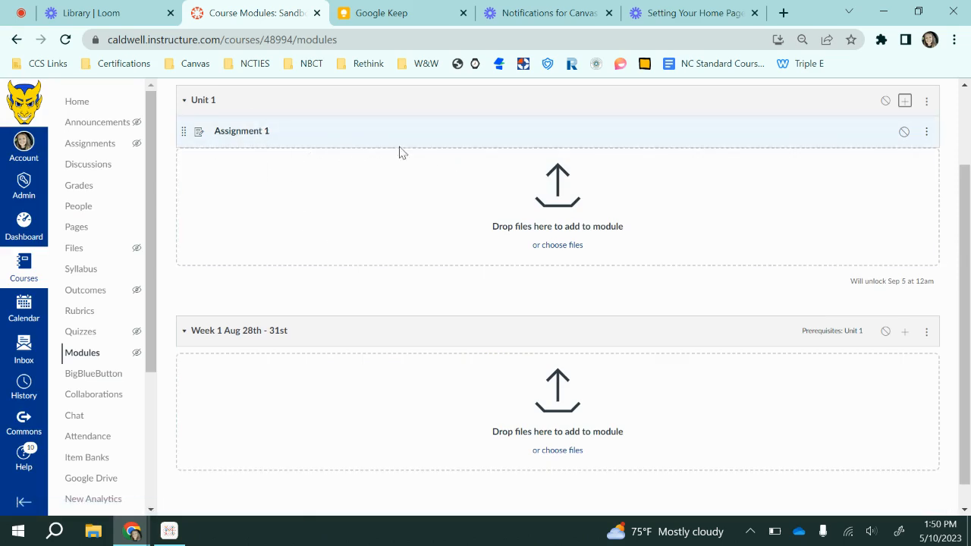
View the details page of Assignment 1 and return to the course's module list.
left_click(241, 135)
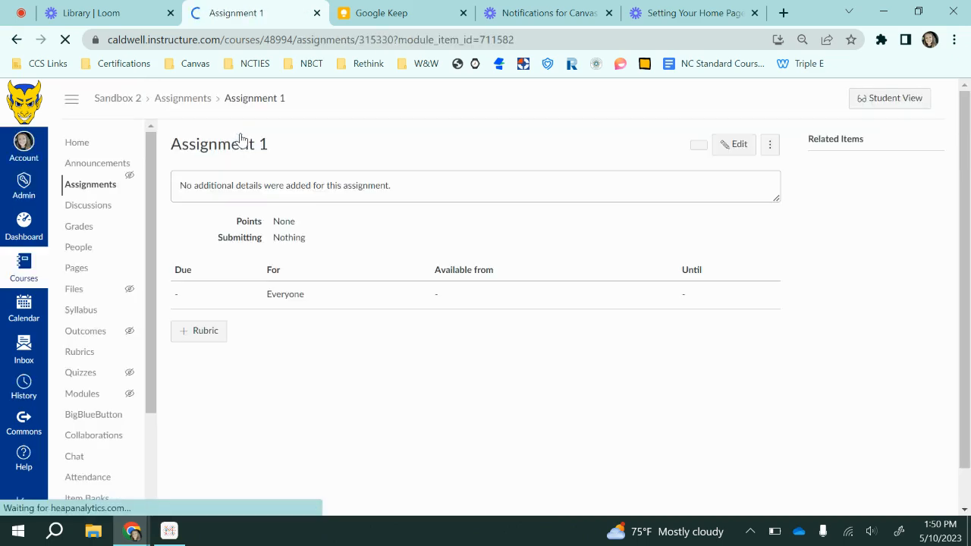
left_click(15, 40)
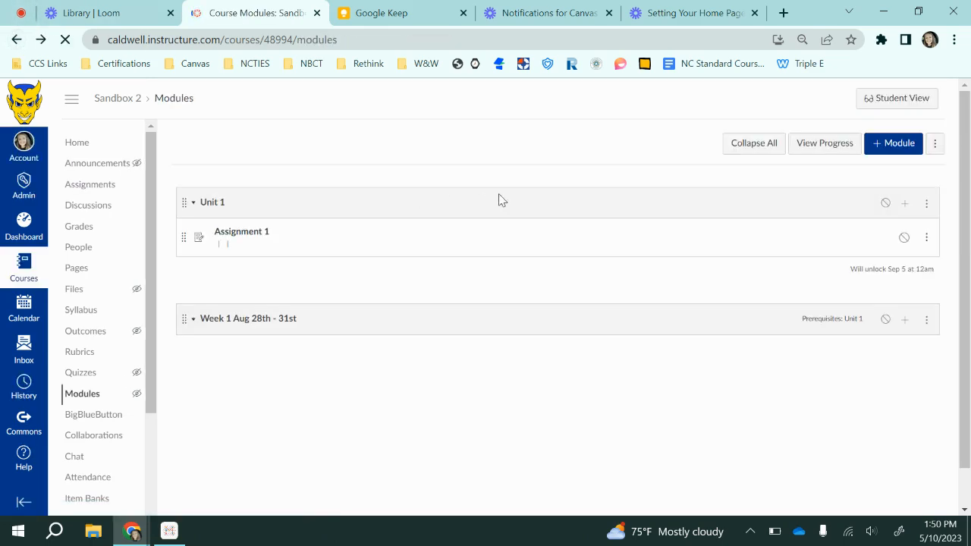